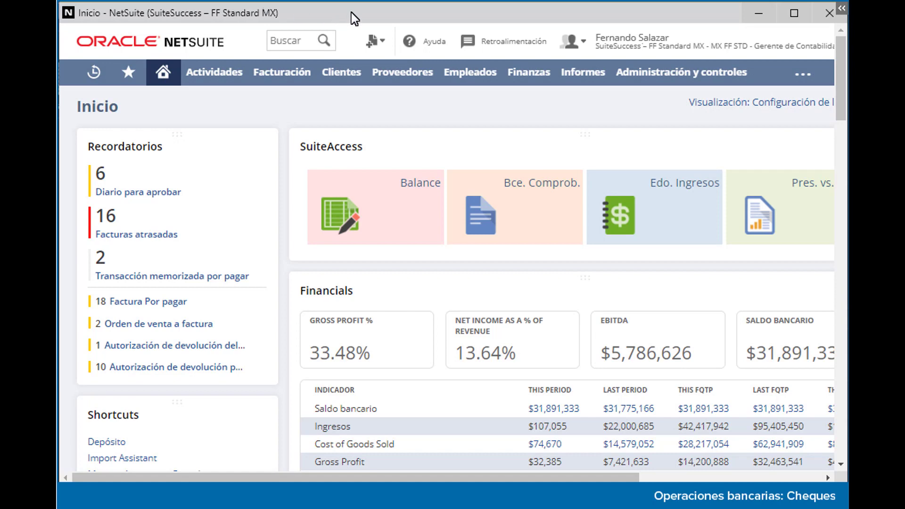
Step: Create a new check (Emitir cheque) and choose Delta as the payee
mouse_move(528, 71)
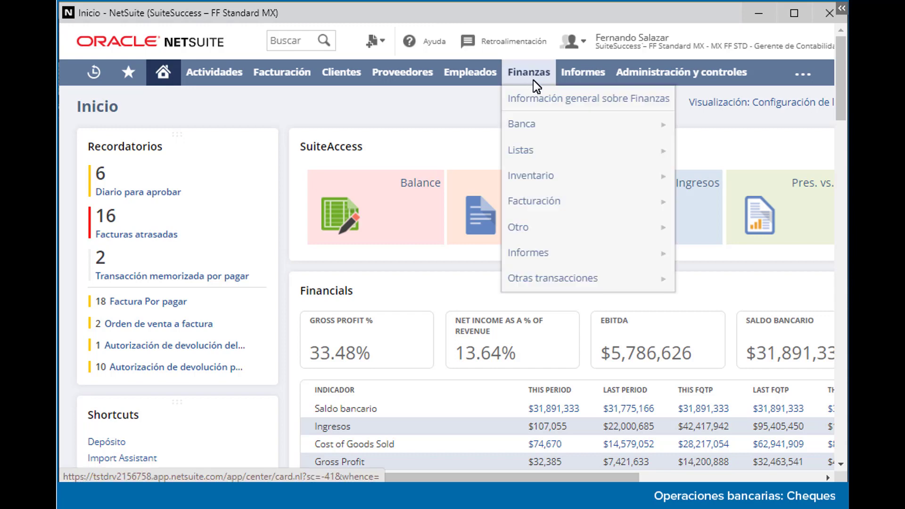
mouse_move(536, 123)
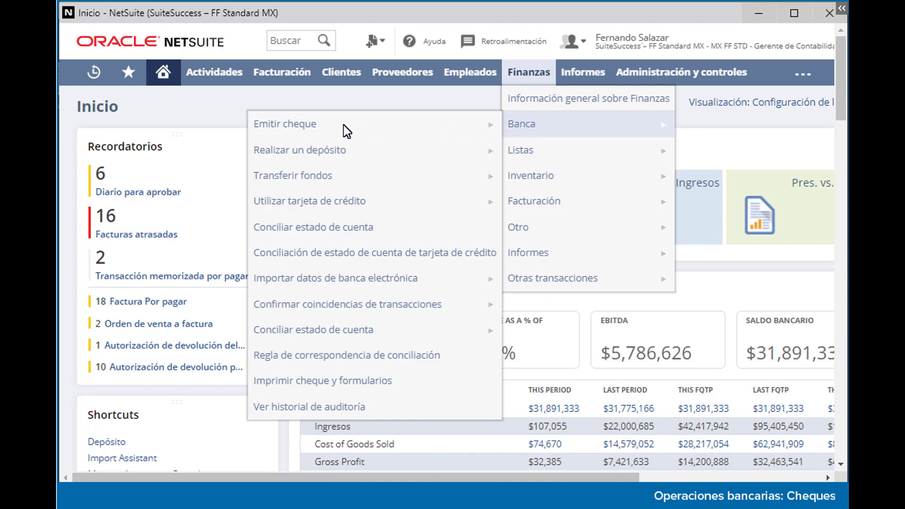
left_click(287, 129)
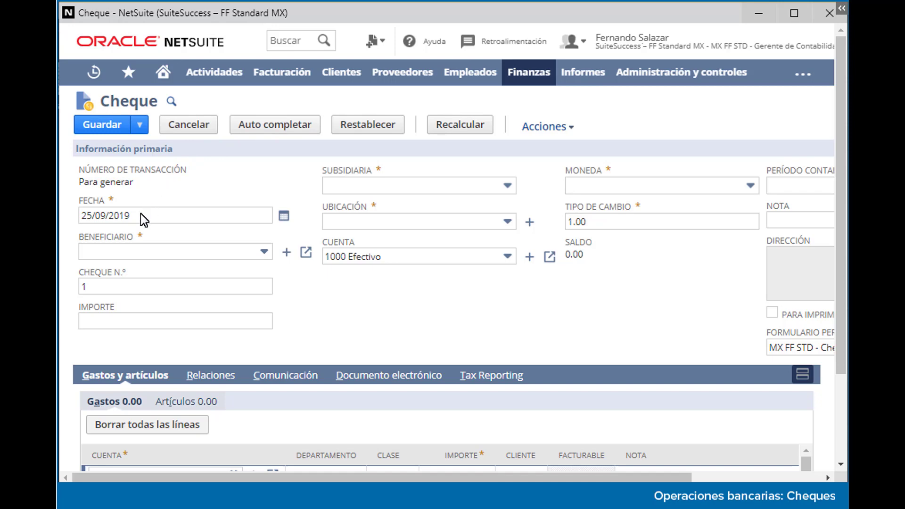
left_click(135, 256)
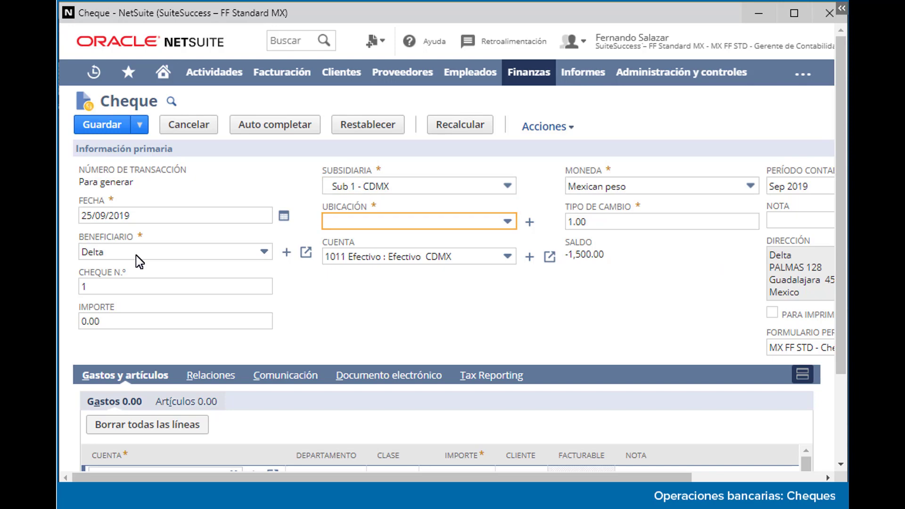
Step: Set the check's location to Almacén 1 CDMX and its account to 1021 Bancos MXN : Banamex MXN CDMX
left_click(400, 225)
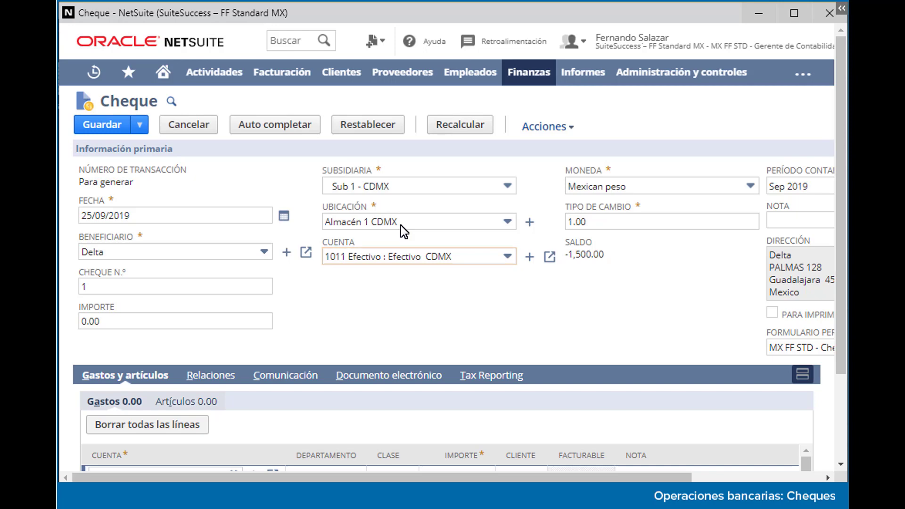
left_click(508, 258)
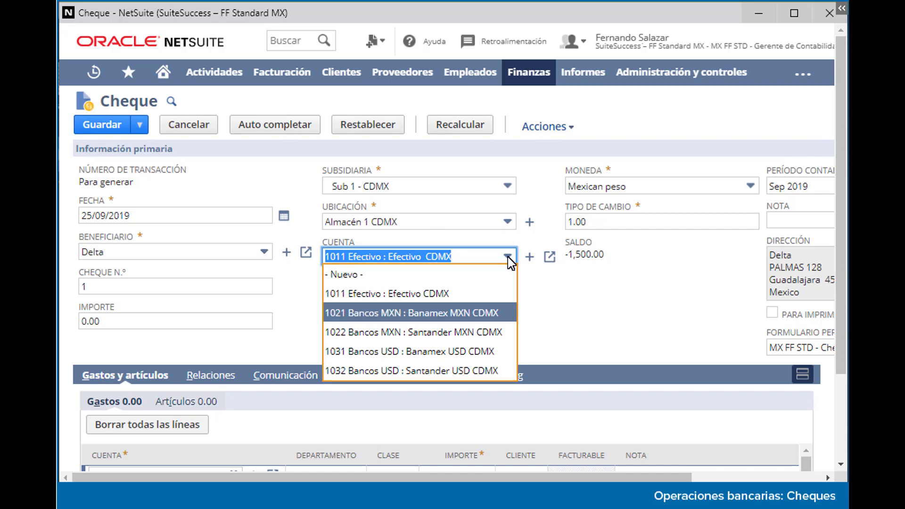
left_click(403, 315)
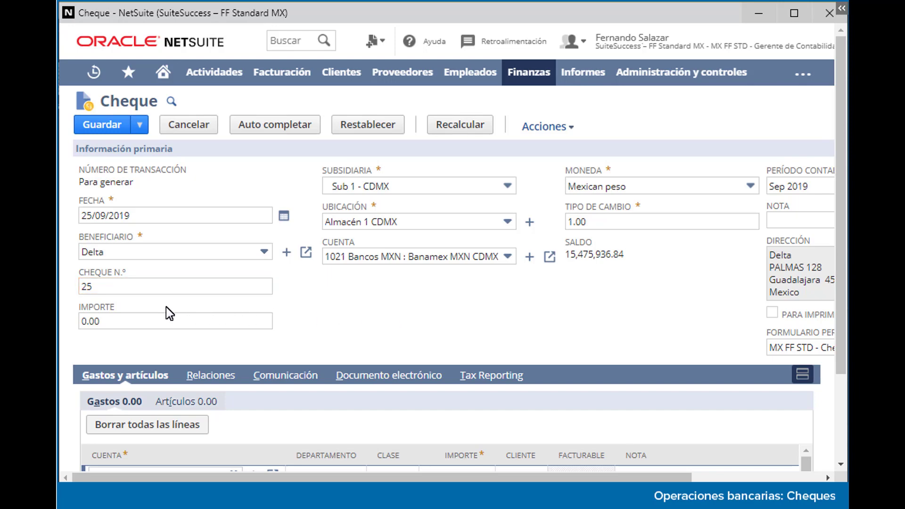
Step: Enter Debit as the check number and "Pago de gastos - tarjeta de débito" as the check's note
left_click(111, 289)
type("Debit")
key("Tab")
left_click(828, 479)
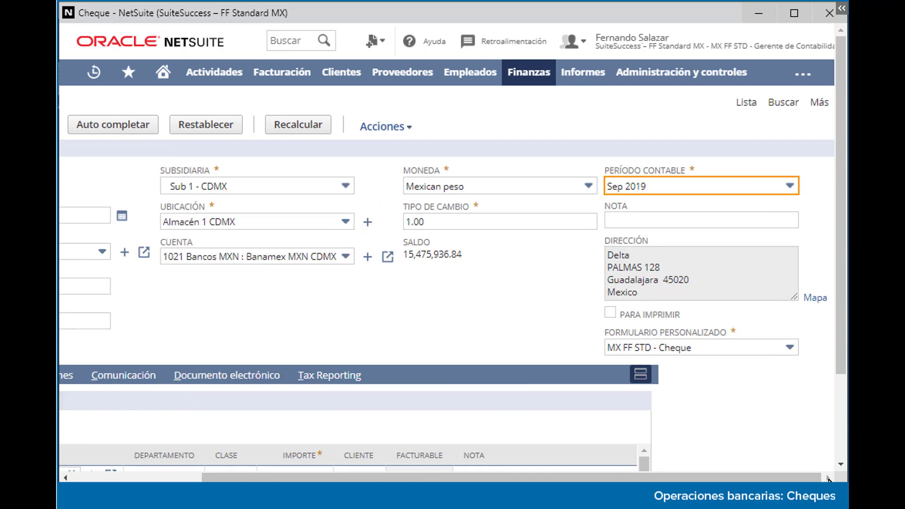
key("Tab")
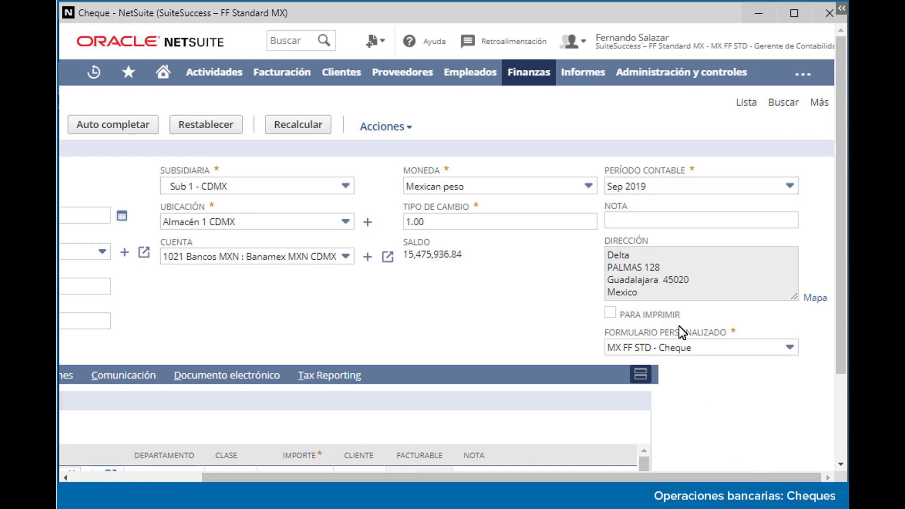
left_click(671, 222)
type("Pago de gastos - tarjeta de débito")
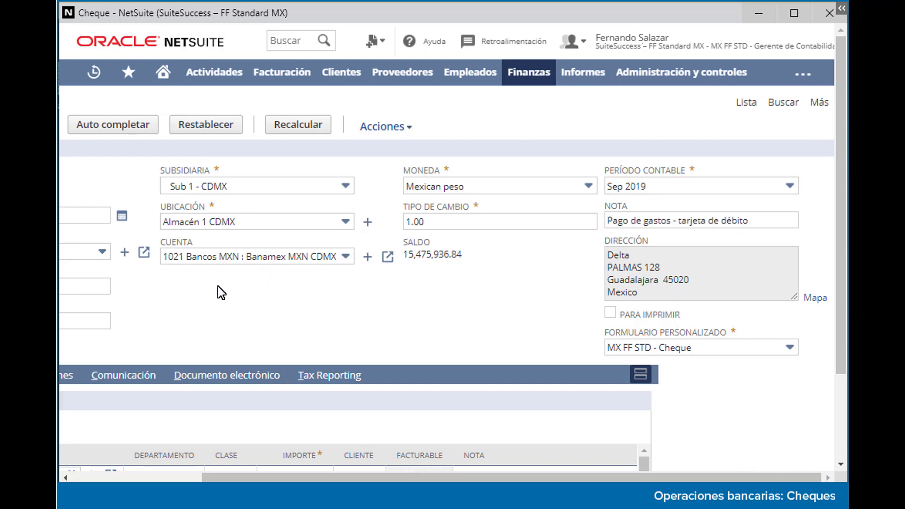
Step: Filter the expense line's account list to Gasto and choose 6100 Gastos : Gastos Generales y Administrativos
left_click(66, 476)
scroll(66, 476, "down", 2)
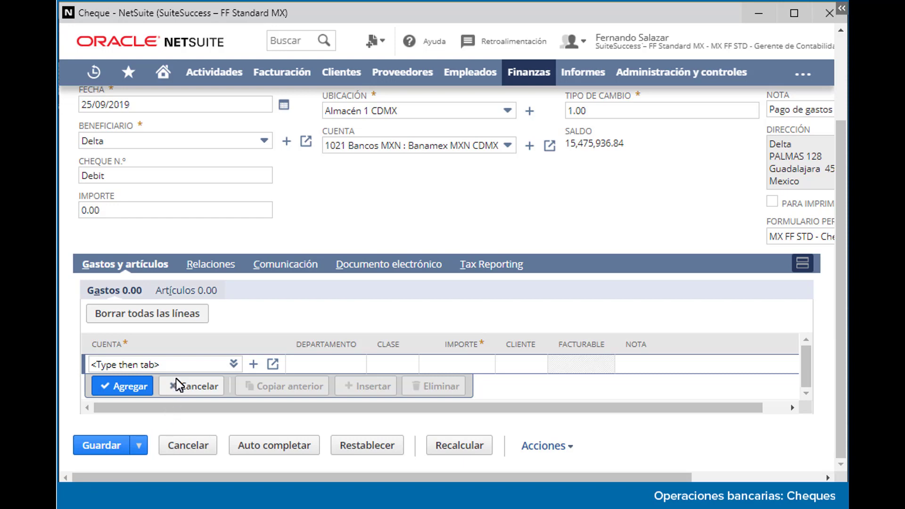
left_click(185, 290)
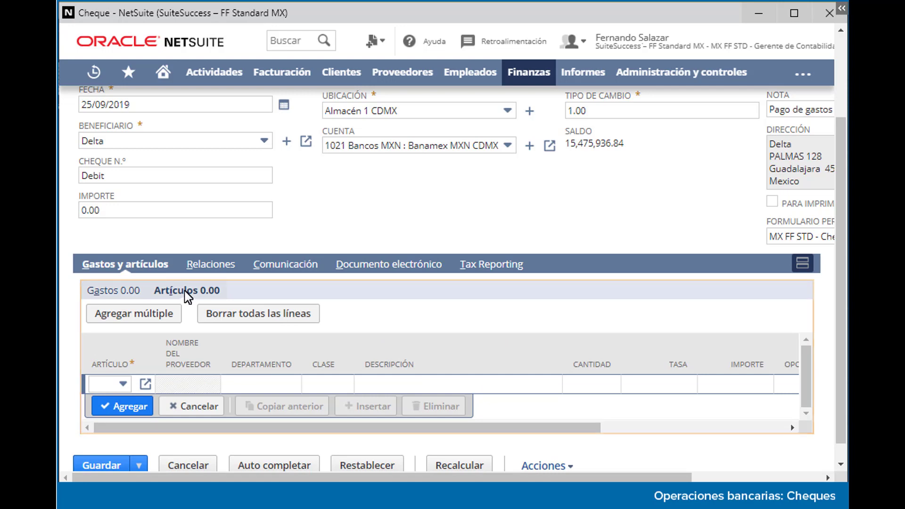
left_click(116, 289)
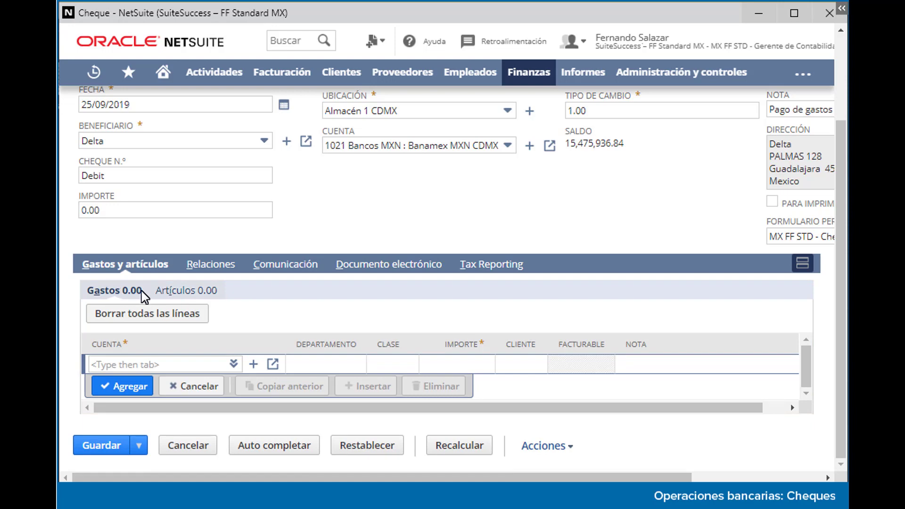
left_click(234, 364)
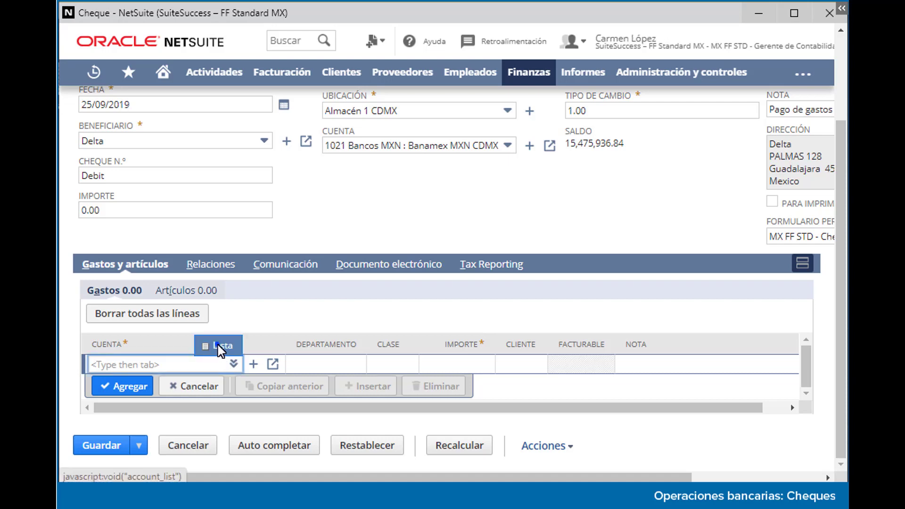
left_click(219, 346)
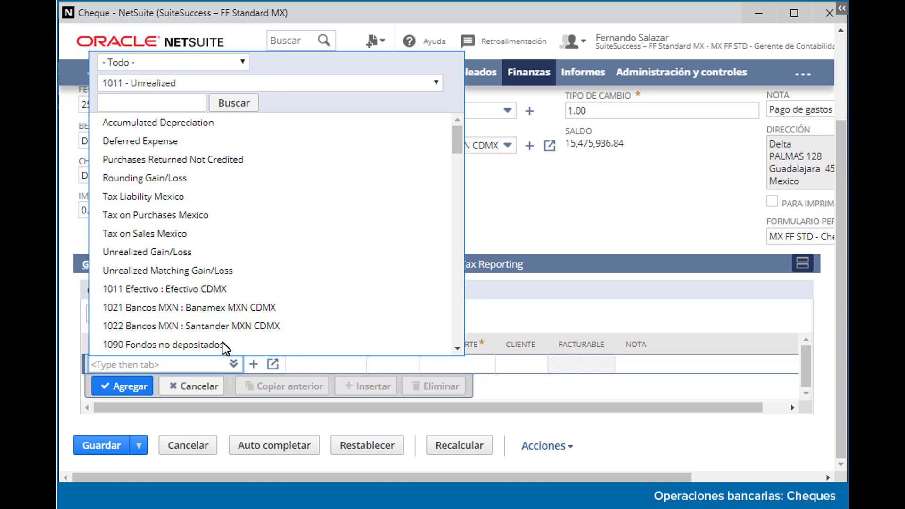
left_click(243, 61)
left_click(129, 380)
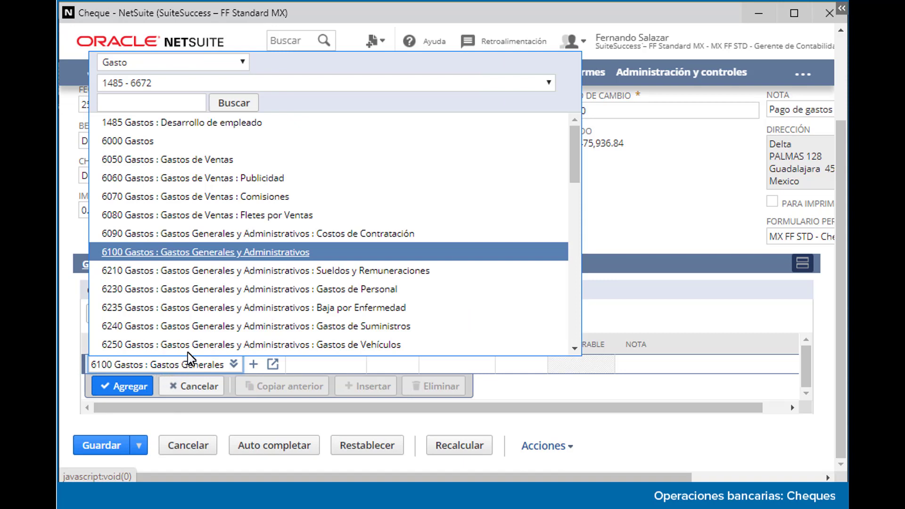
left_click(212, 253)
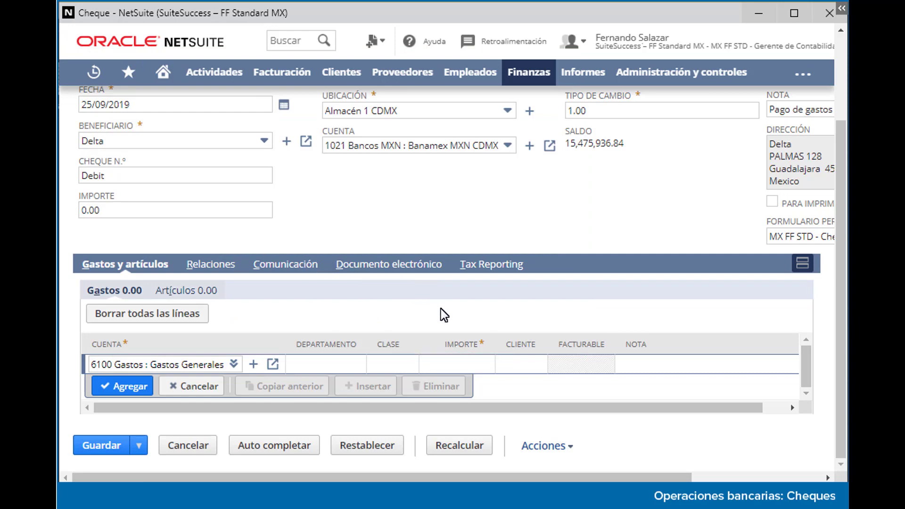
Step: Give the expense line an amount of 600.00 and the note "Copias para el folleto de marketing", and add it to the check
left_click(462, 365)
type("600.00")
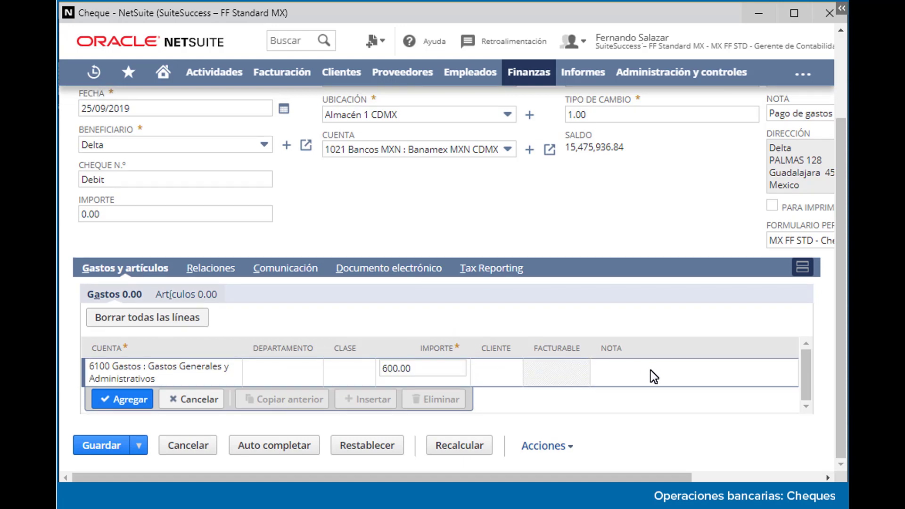
left_click(679, 375)
type("Copias para el folleto de marketing")
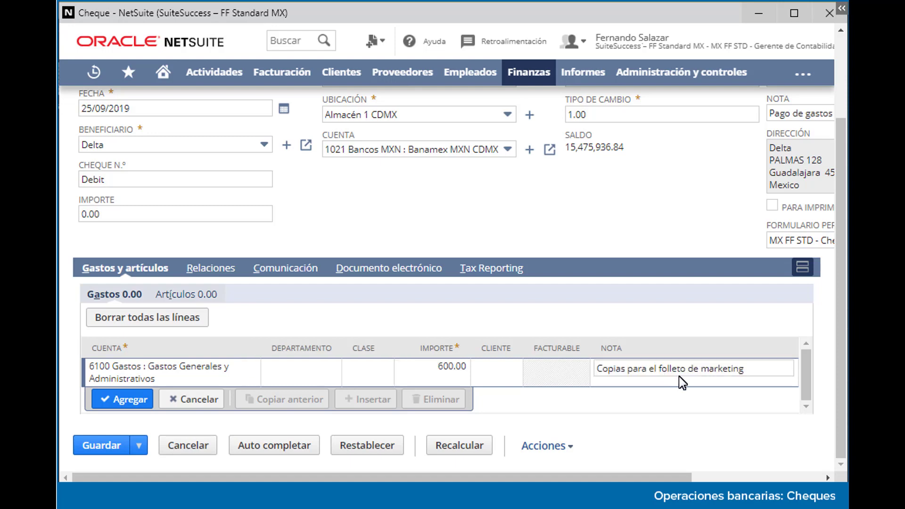
left_click(125, 404)
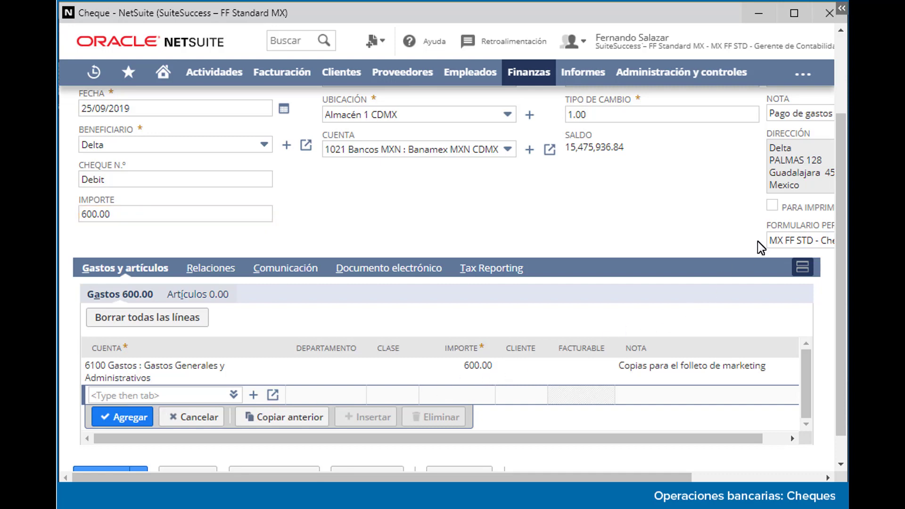
Step: Review the primary information of the completed check and save it
scroll(841, 28, "up", 3)
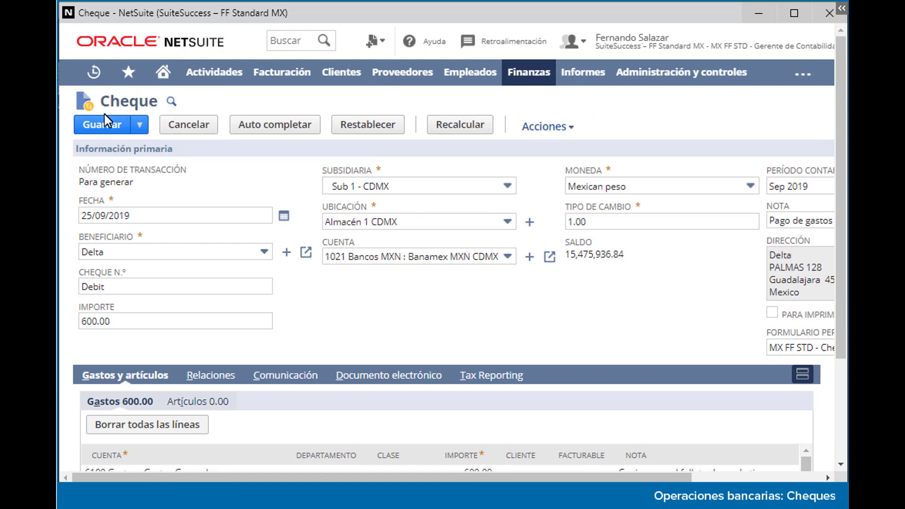
mouse_move(103, 129)
left_click(827, 477)
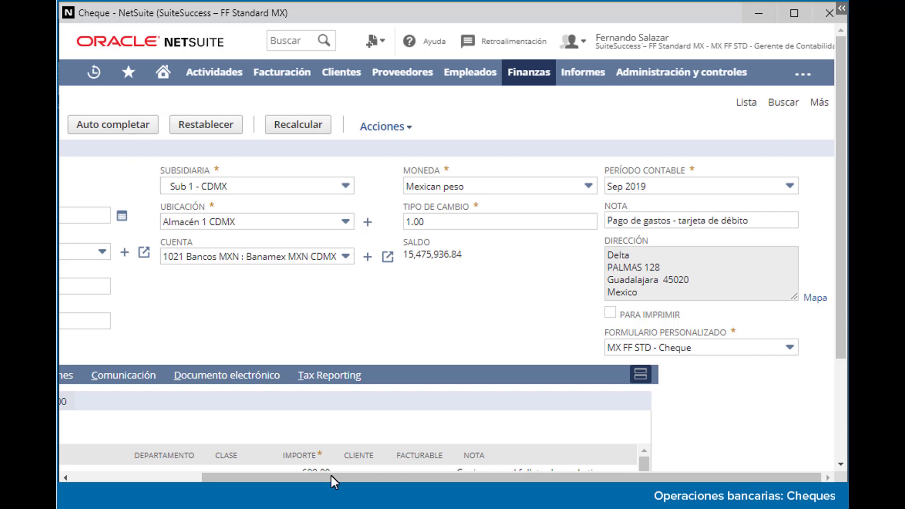
left_click(64, 476)
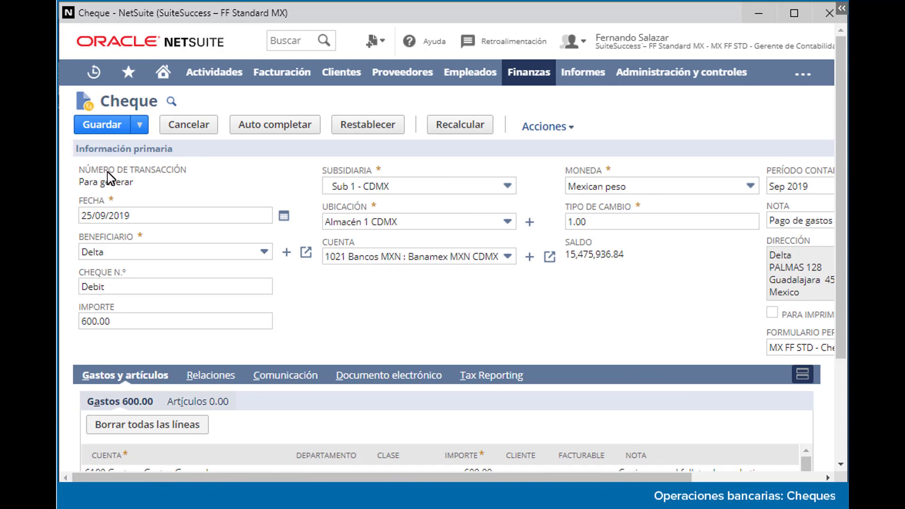
left_click(107, 126)
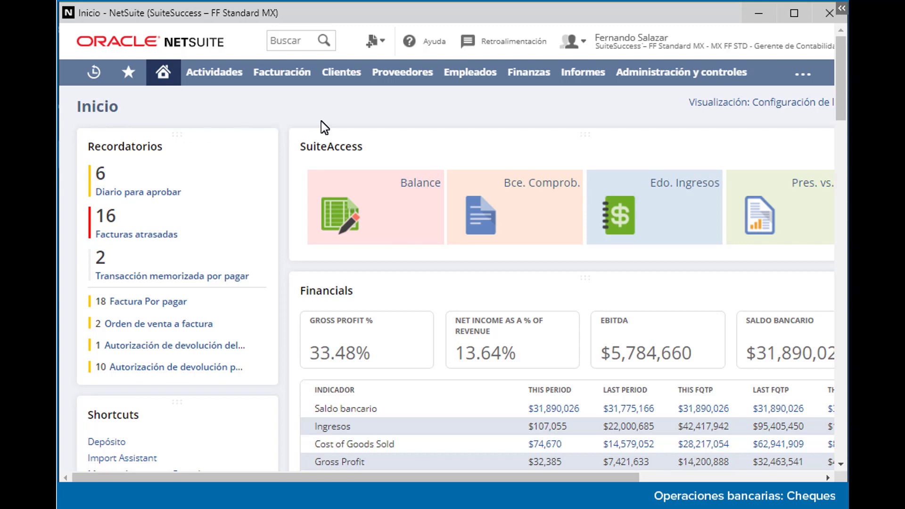
Step: Open the list of checks and view the Debit check issued to Delta
mouse_move(536, 83)
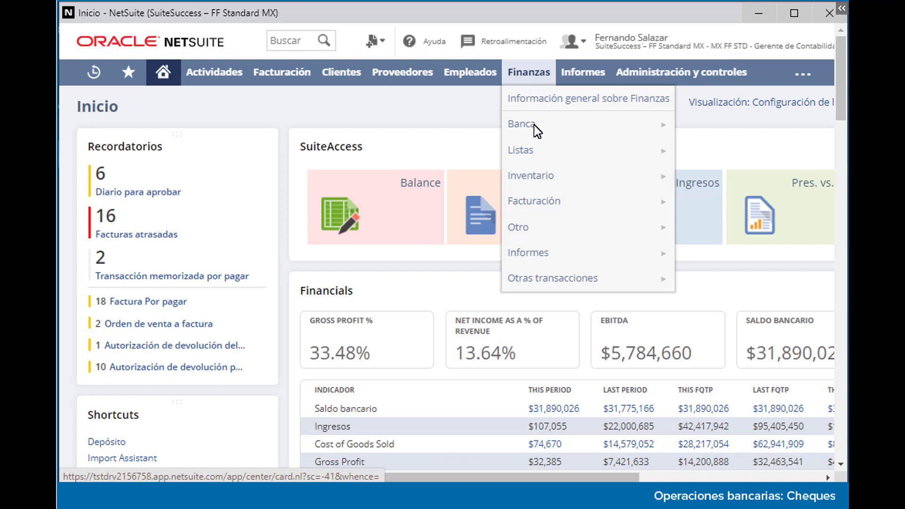
mouse_move(533, 125)
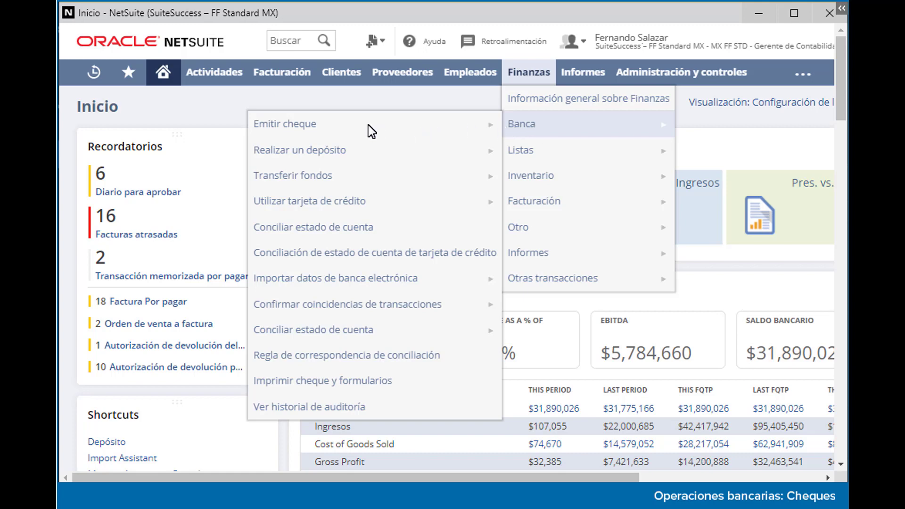
mouse_move(282, 132)
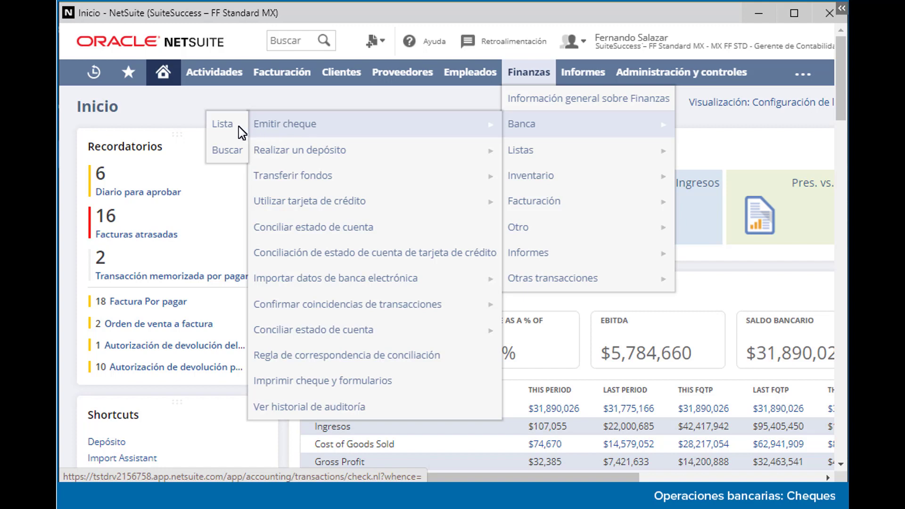
left_click(223, 124)
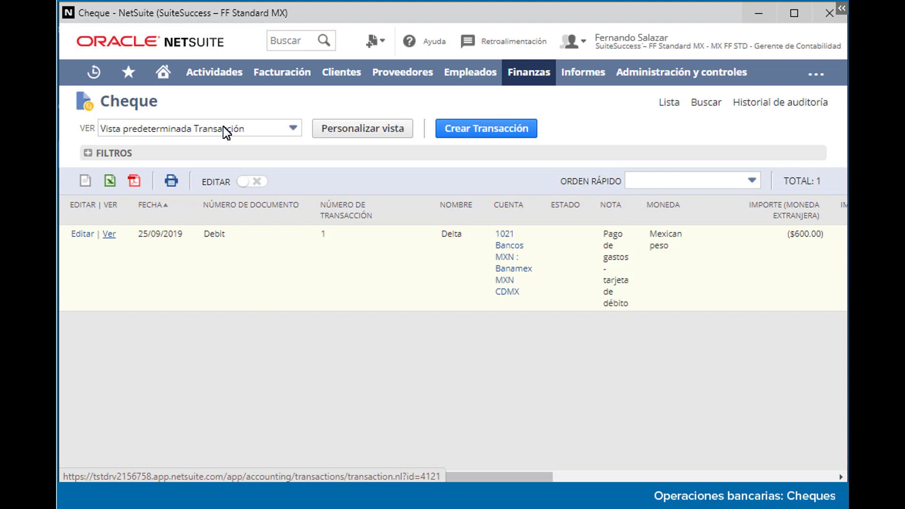
left_click(108, 235)
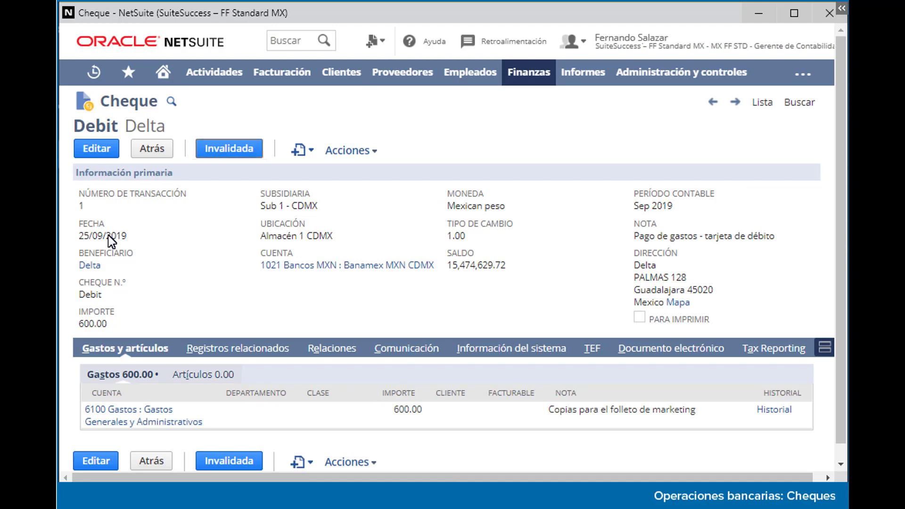
Step: Void the Delta check with a voiding journal whose note reads "Cancelado.", and save the journal
left_click(229, 149)
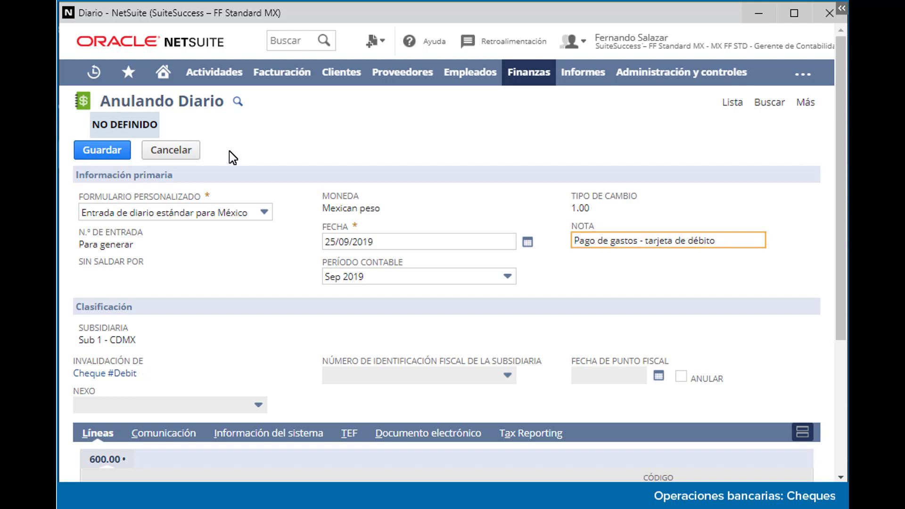
triple_click(625, 244)
type("Cancelado.")
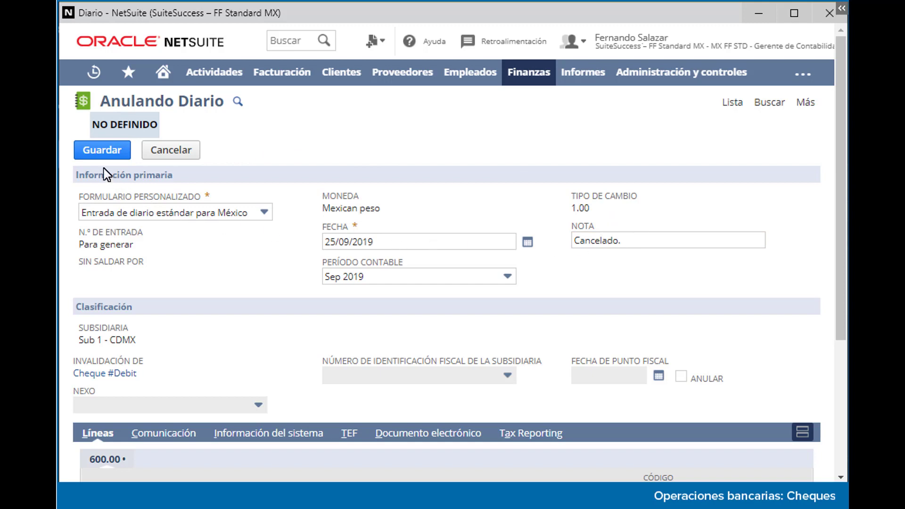
left_click(102, 151)
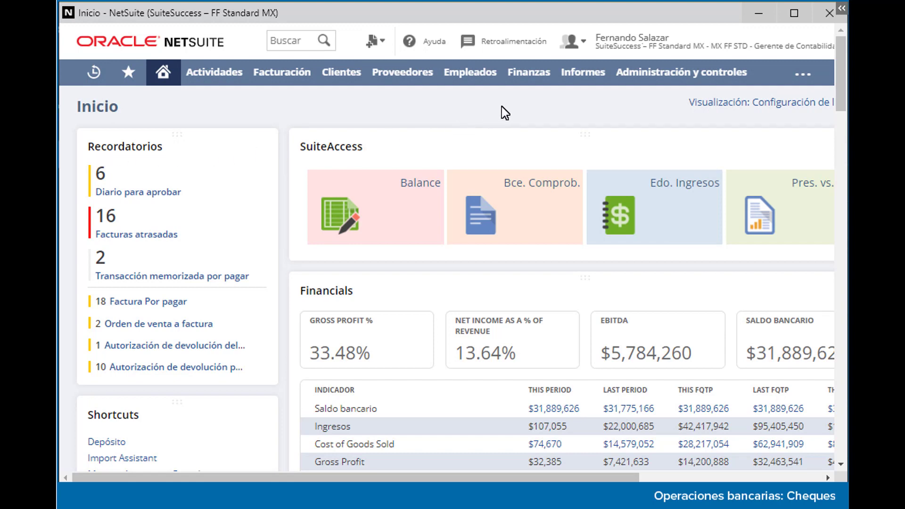
Step: Open the check printing page from the Imprimir cheques y formularios options
mouse_move(528, 71)
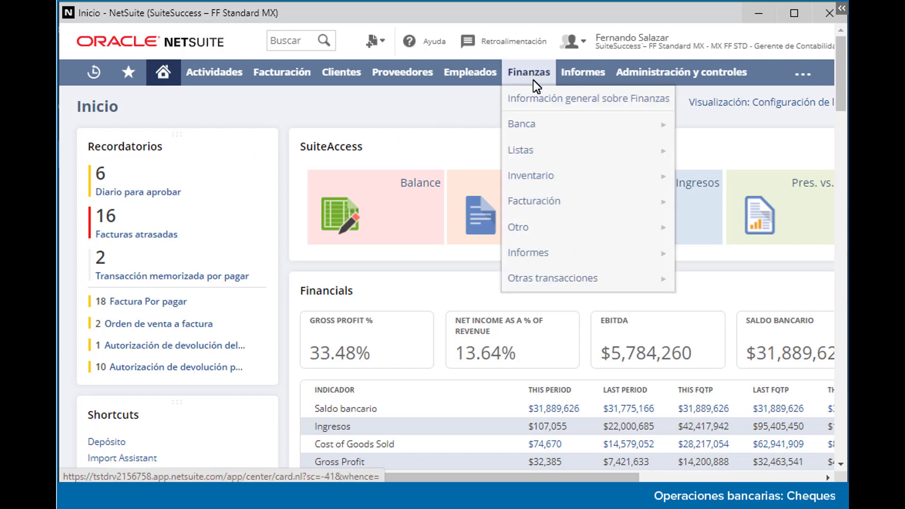
mouse_move(535, 126)
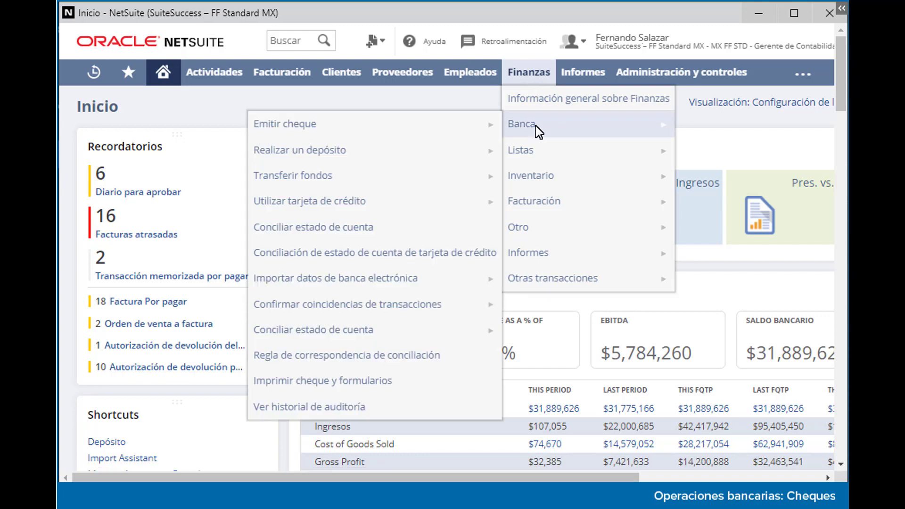
left_click(324, 382)
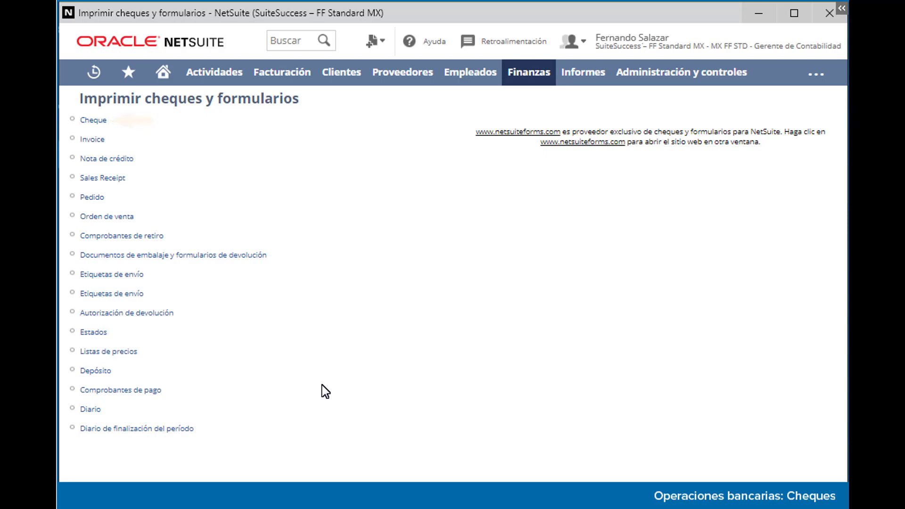
left_click(93, 120)
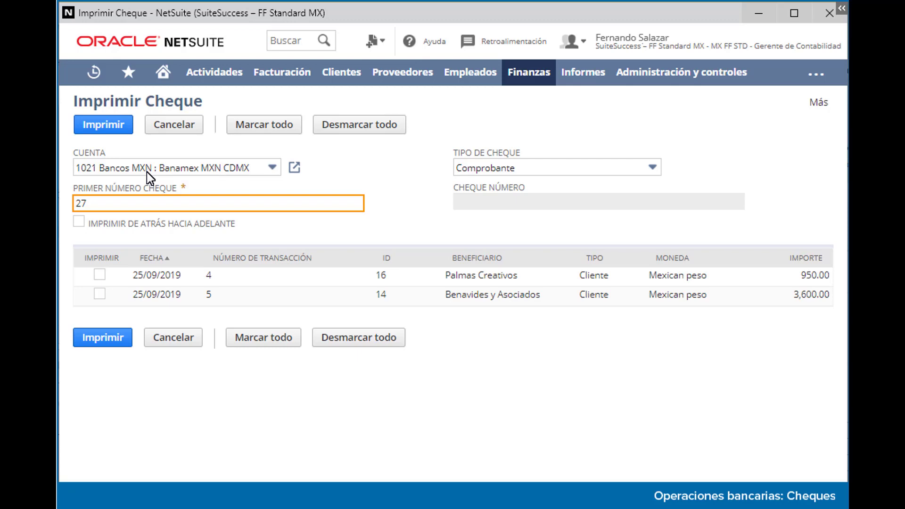
Step: Choose Comprobante as the check type, mark only the Palmas Creativos check and print it
key("Tab")
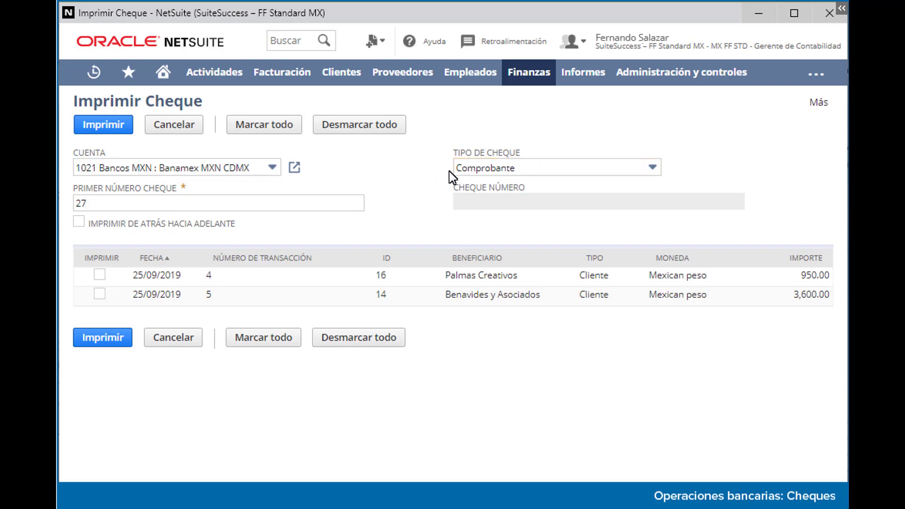
left_click(562, 167)
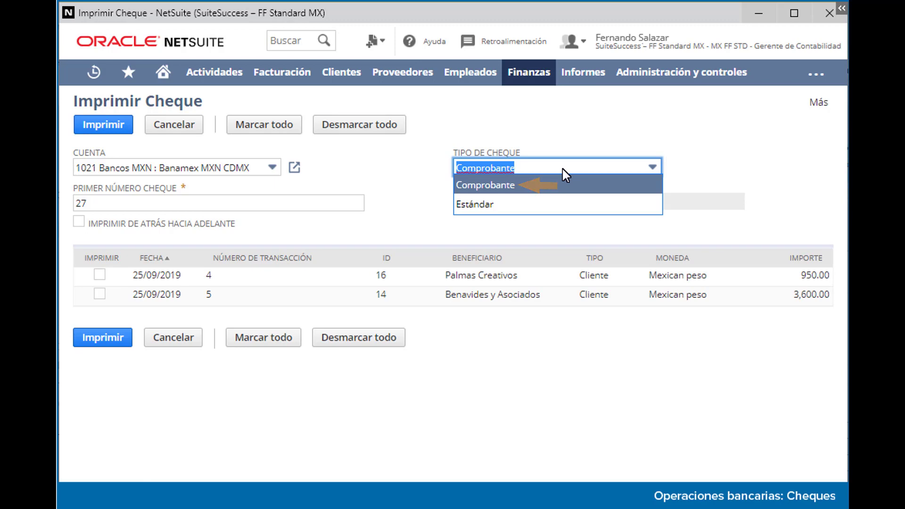
left_click(488, 185)
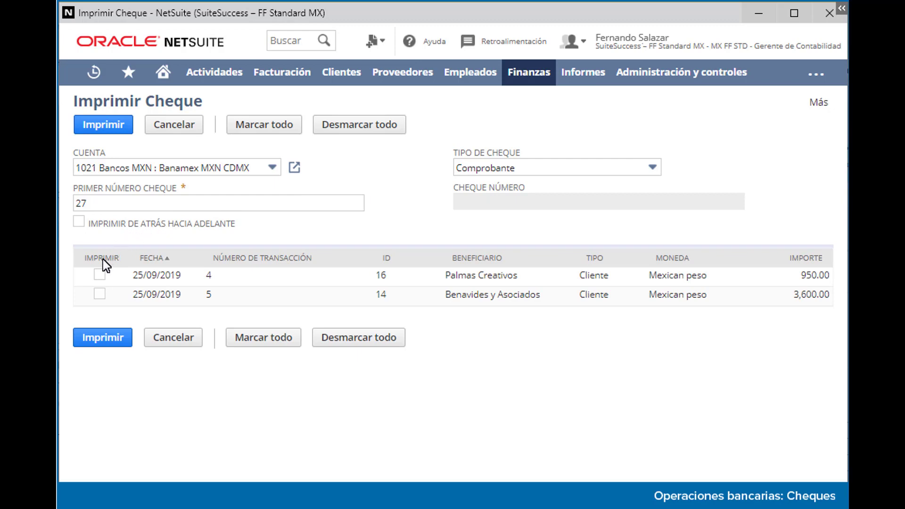
left_click(100, 275)
left_click(104, 338)
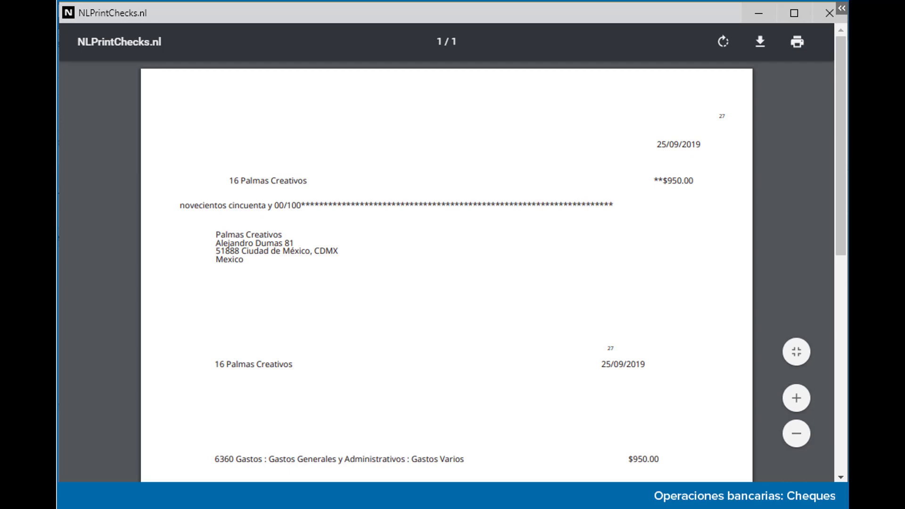